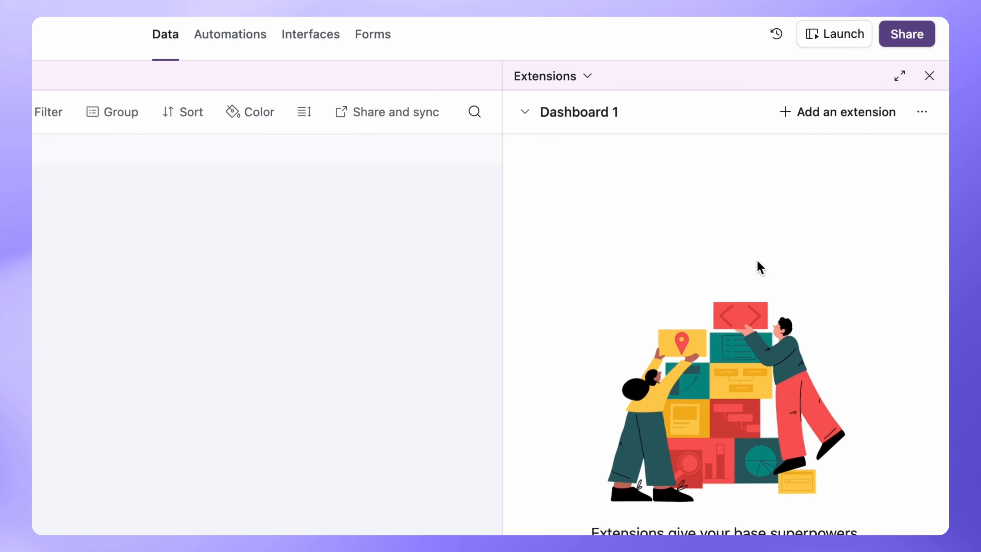
- Find the Data Fetcher extension in the marketplace and add it to the base
{"action": "left_click", "coordinate": [716, 474]}
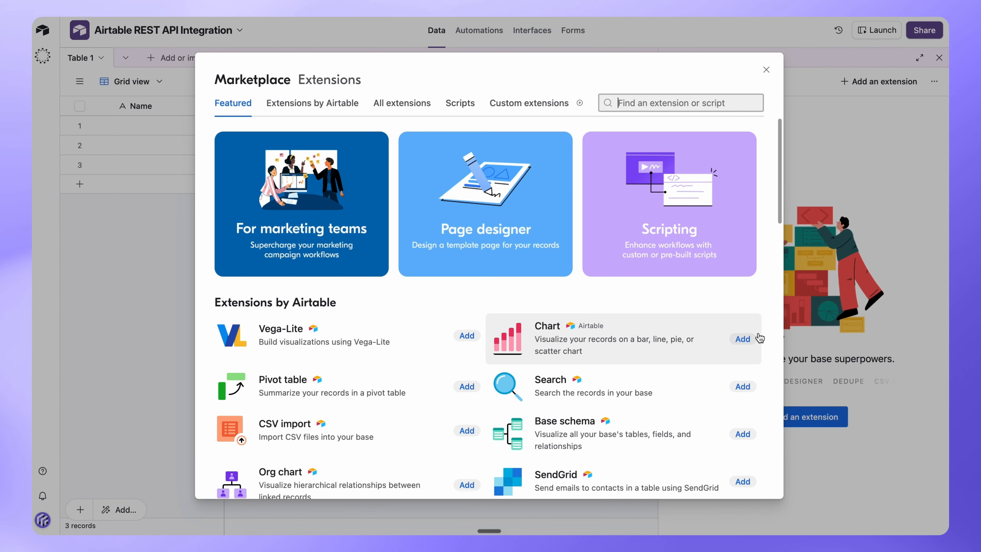
{"action": "type", "text": "data fetcher"}
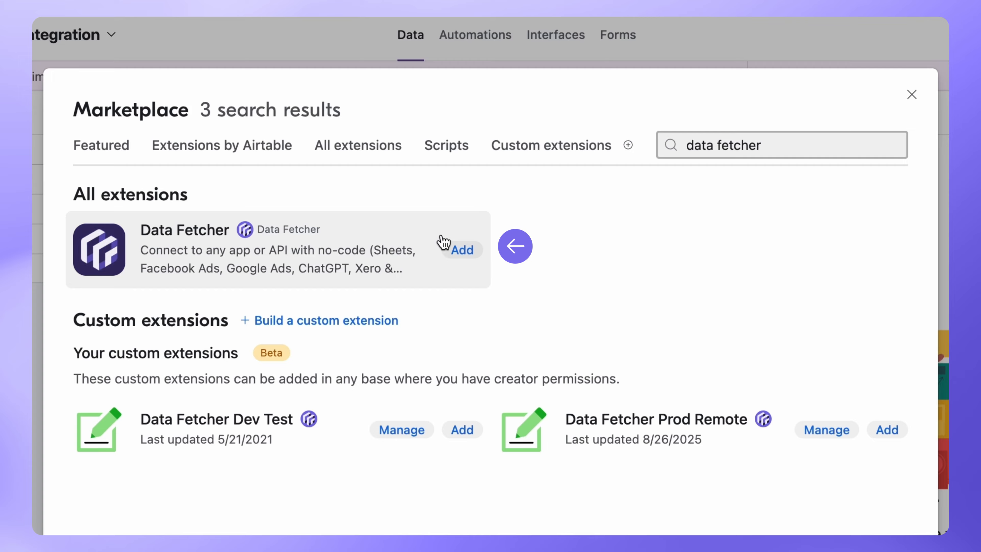
{"action": "left_click", "coordinate": [462, 249]}
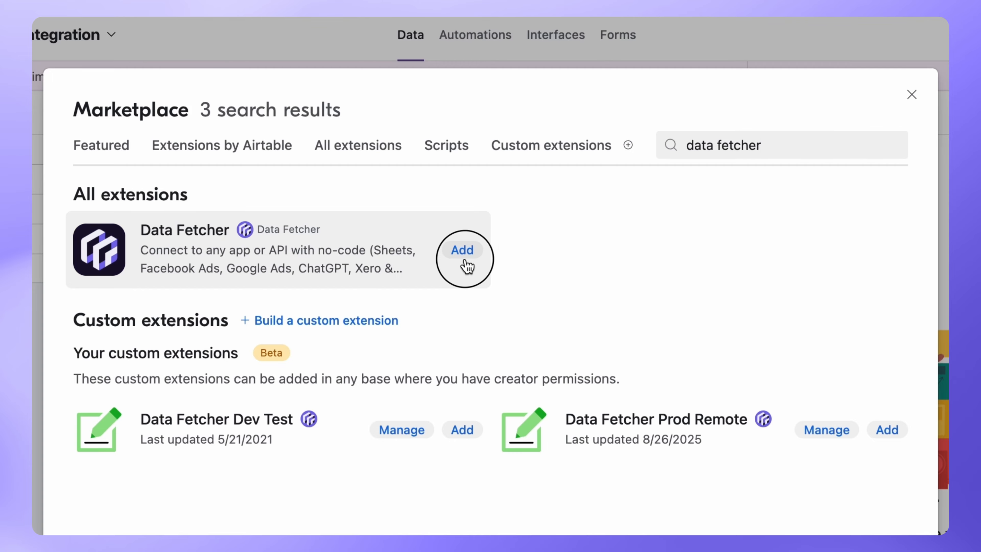
{"action": "left_click", "coordinate": [771, 162]}
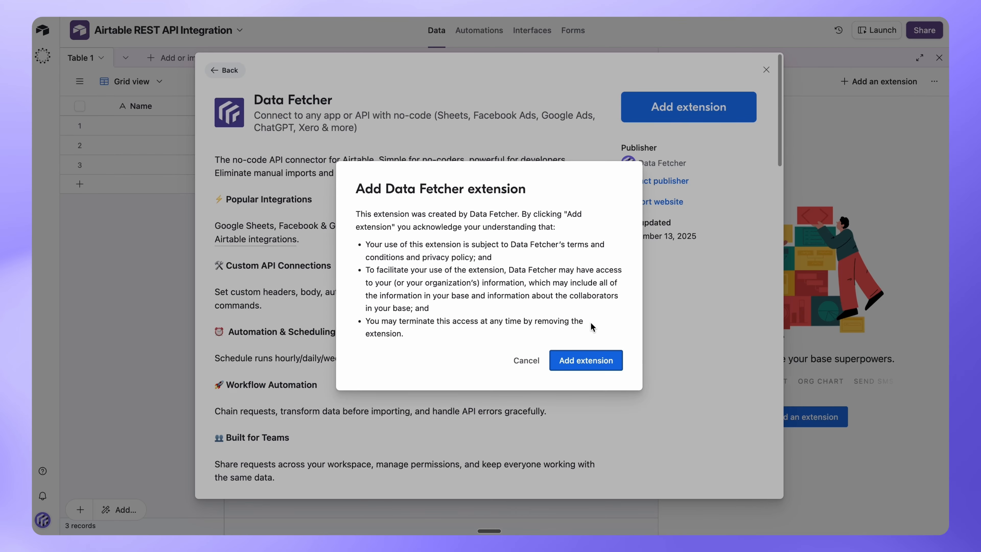
{"action": "left_click", "coordinate": [574, 358]}
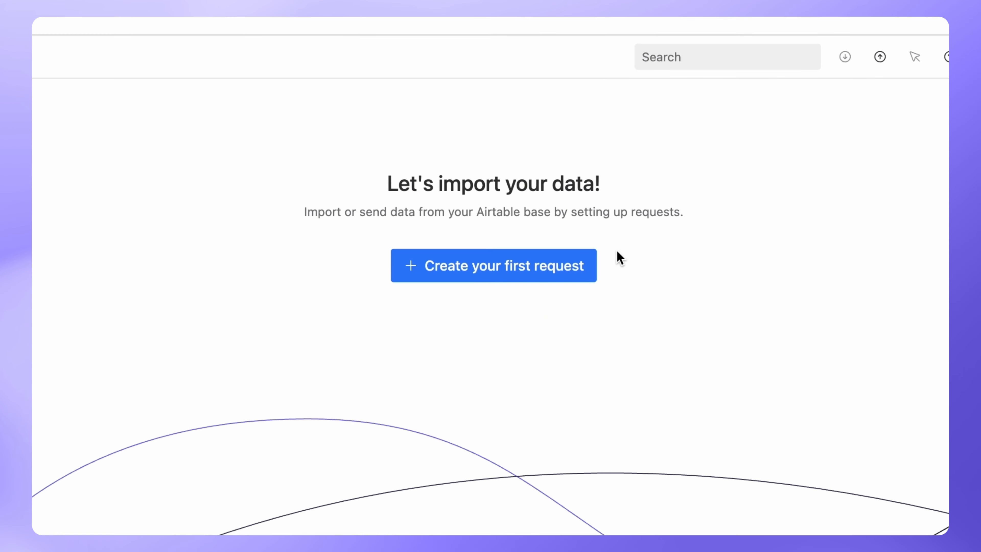
{"action": "left_click", "coordinate": [555, 266]}
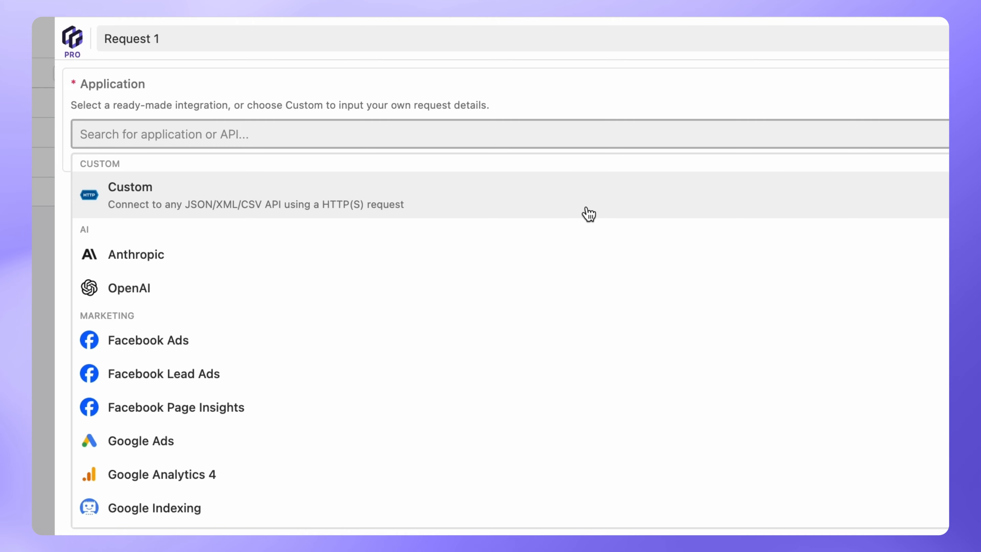
{"action": "left_click", "coordinate": [589, 214]}
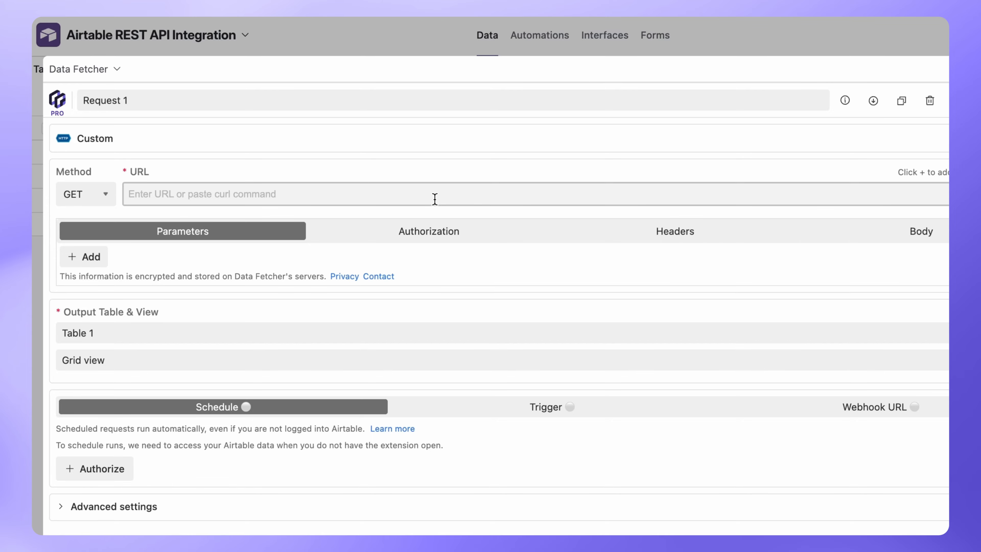
{"action": "type", "text": "http://api.football-data.org/v4/competitions"}
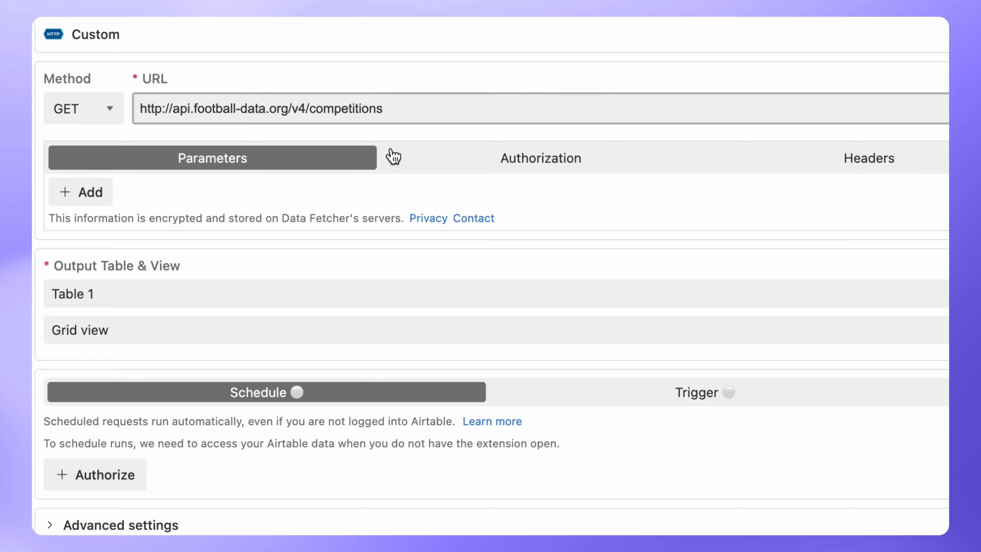
- Add a request parameter named areas with the value 2072
{"action": "left_click", "coordinate": [69, 191]}
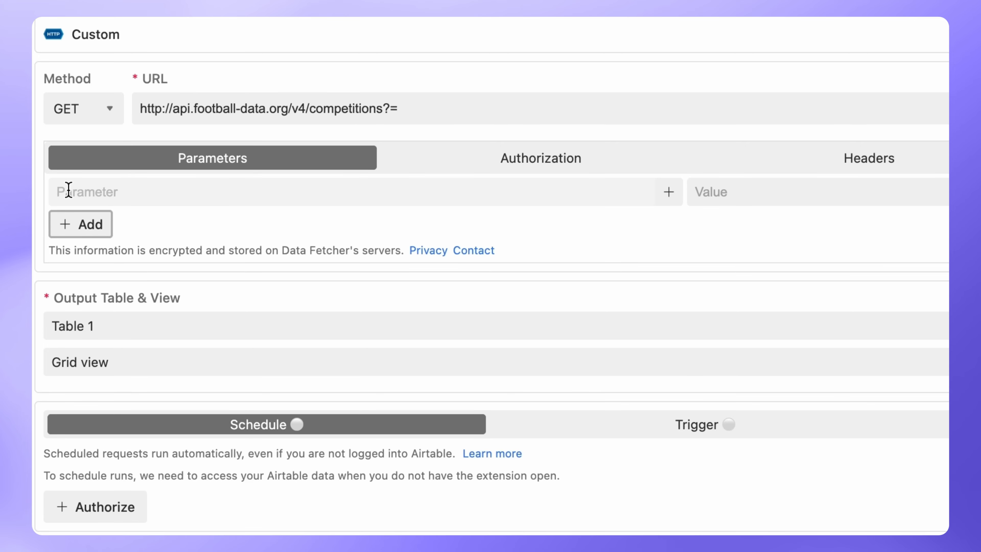
{"action": "left_click", "coordinate": [68, 190]}
{"action": "type", "text": "areas"}
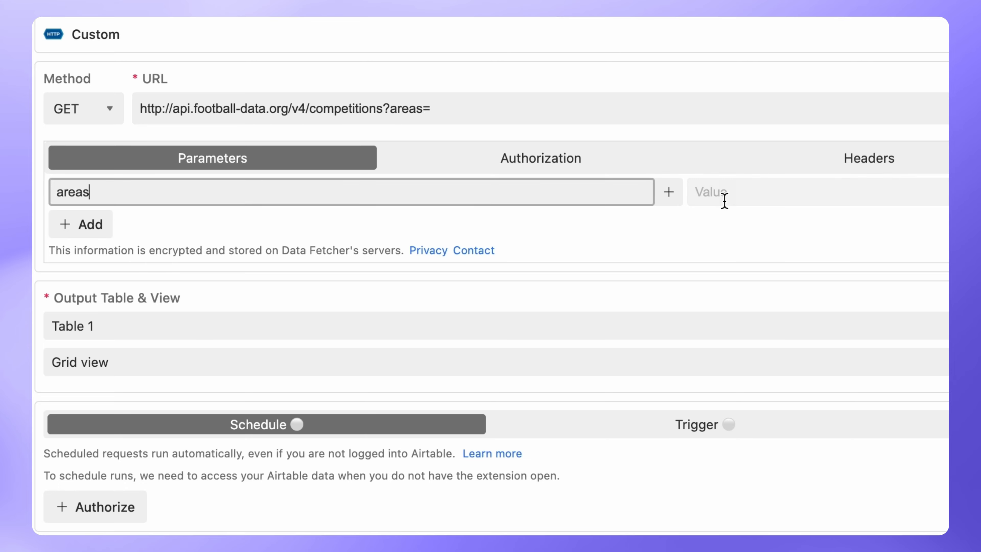
{"action": "left_click", "coordinate": [789, 189]}
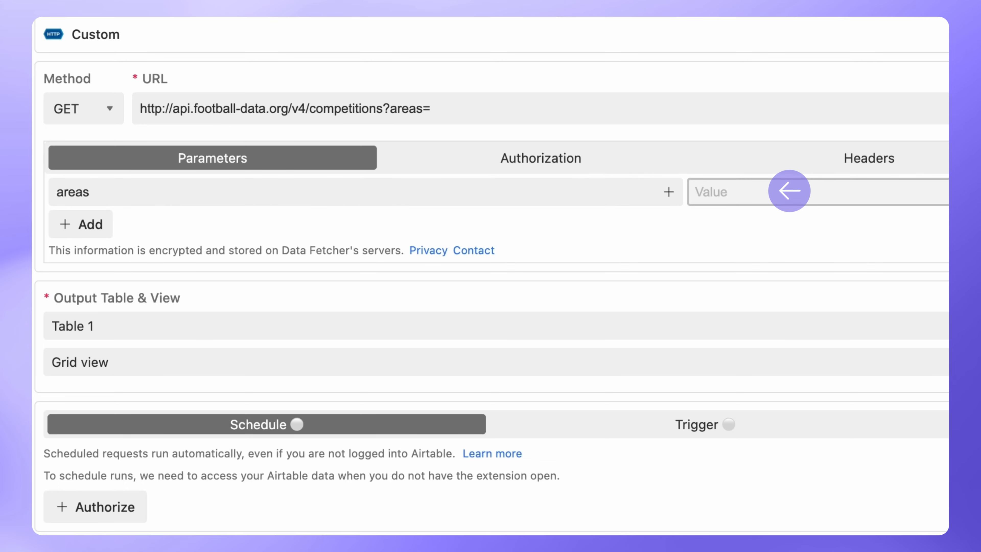
{"action": "type", "text": "2072"}
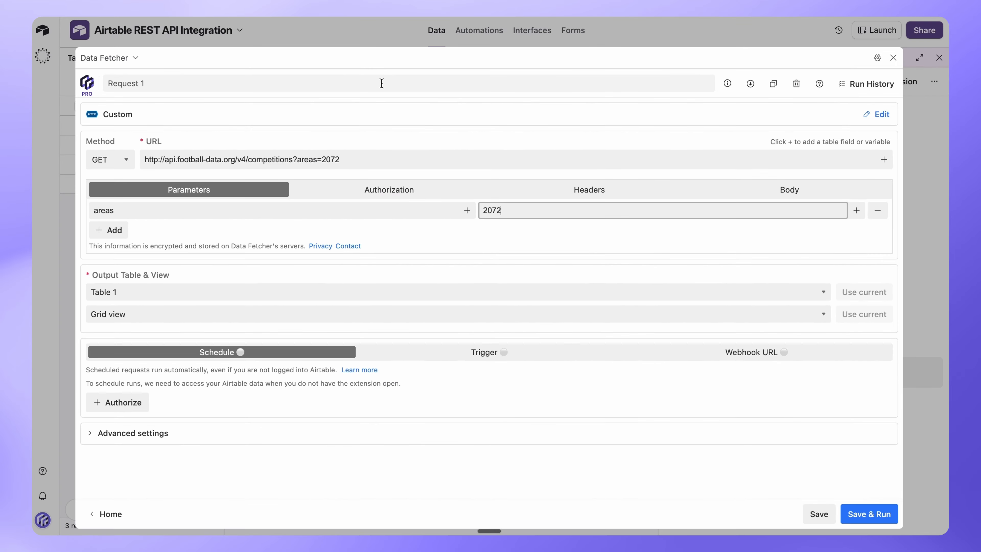
- Name the request Fetch competitions, then save and run it
{"action": "left_click", "coordinate": [382, 83]}
{"action": "type", "text": "Fetch competiti"}
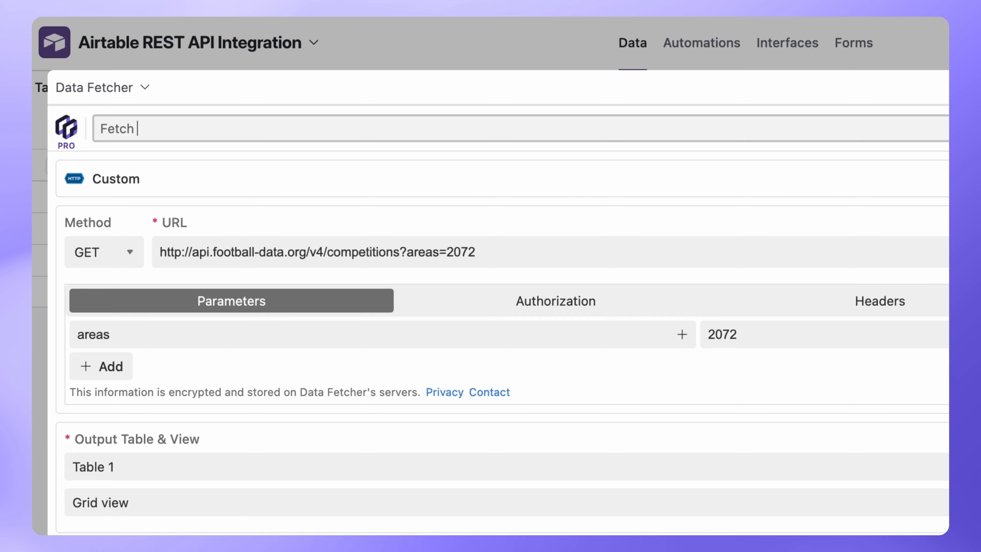
{"action": "type", "text": "ons"}
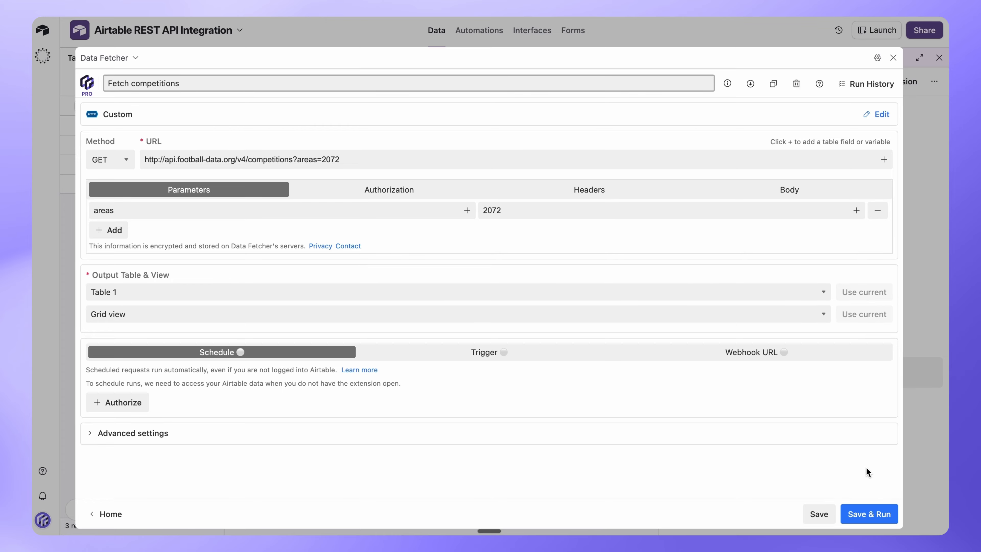
{"action": "left_click", "coordinate": [863, 513]}
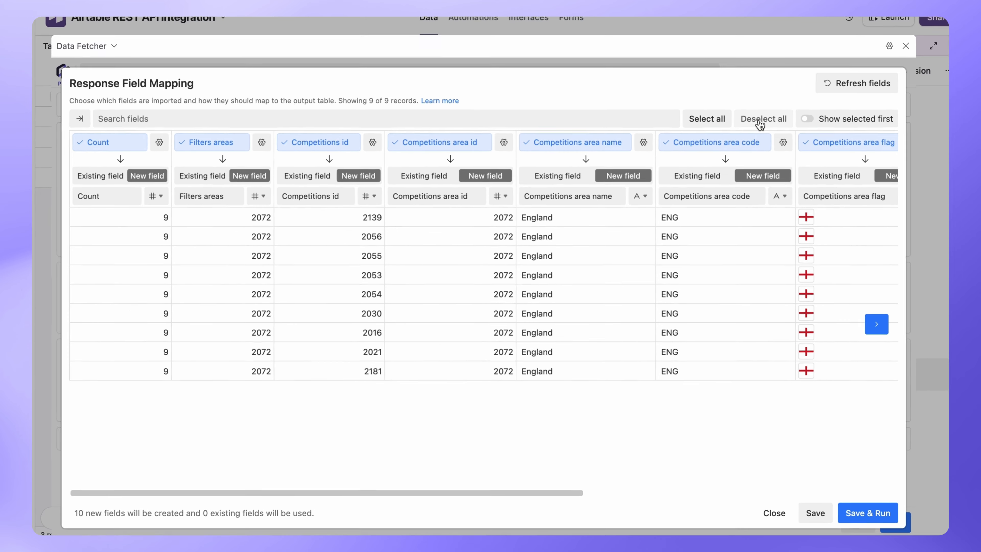
- Deselect all response fields, then map only Competitions id to a new field named Id
{"action": "left_click", "coordinate": [756, 127]}
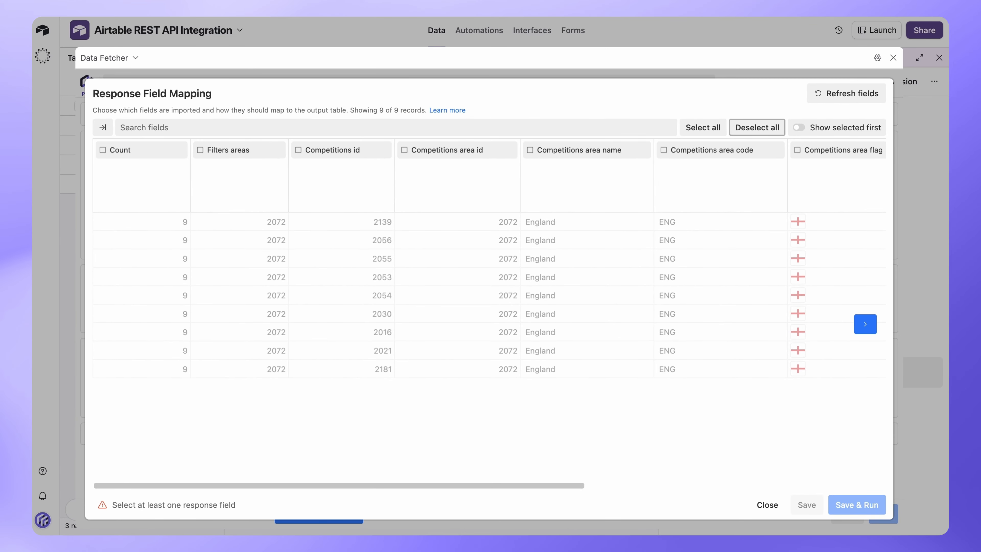
{"action": "left_click", "coordinate": [372, 152]}
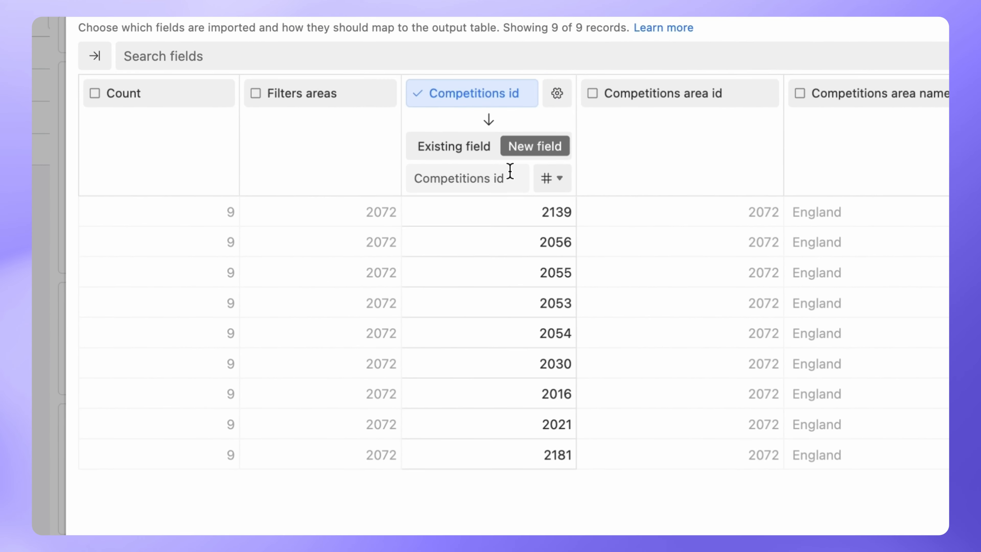
{"action": "left_click_drag", "start_coordinate": [504, 177], "coordinate": [377, 180]}
{"action": "type", "text": "Id"}
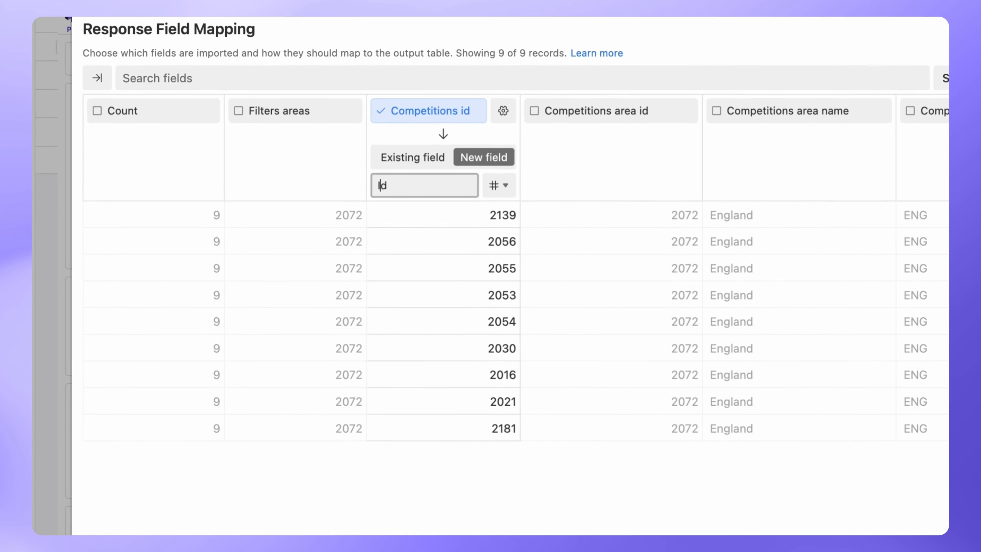
- Include Competitions name in the mapping and map it to the existing Name field
{"action": "left_click_drag", "start_coordinate": [500, 488], "coordinate": [653, 486]}
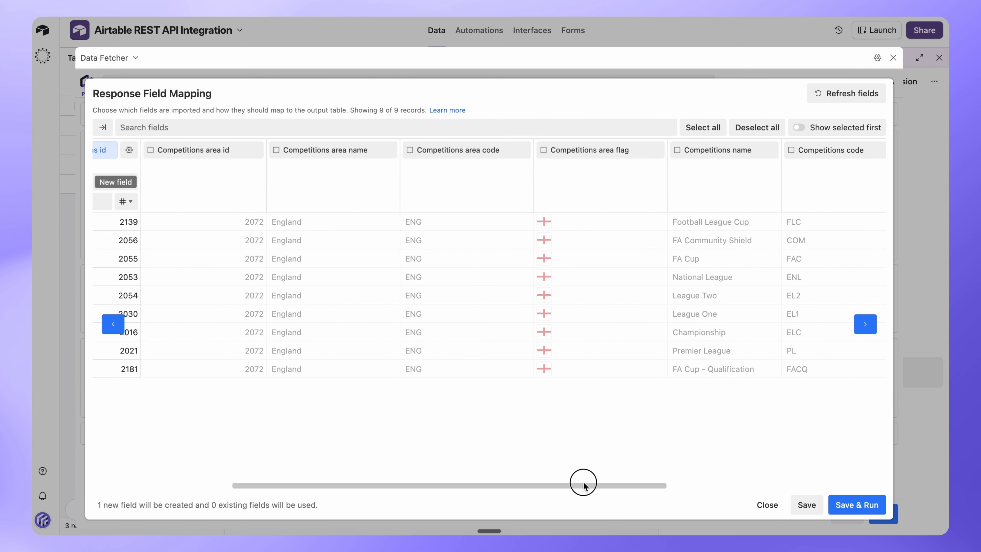
{"action": "left_click", "coordinate": [580, 148]}
{"action": "left_click", "coordinate": [504, 182]}
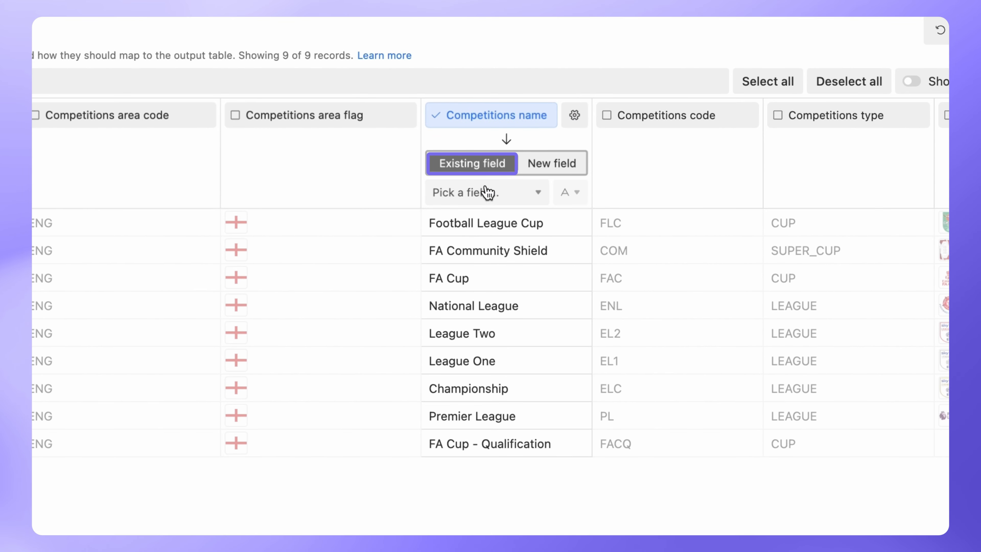
{"action": "left_click", "coordinate": [487, 192]}
{"action": "left_click", "coordinate": [487, 212]}
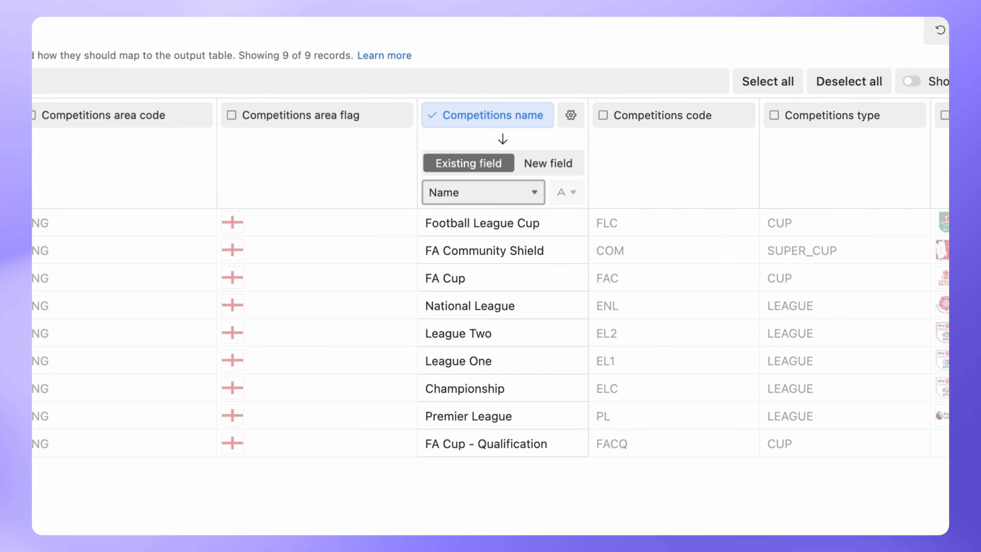
- Include Competitions emblem in the mapping as a new field named Emblem
{"action": "scroll", "coordinate": [464, 307], "scroll_direction": "right", "scroll_amount": 10}
{"action": "left_click", "coordinate": [324, 112]}
{"action": "left_click_drag", "start_coordinate": [333, 192], "coordinate": [252, 190]}
{"action": "type", "text": "Emblem"}
{"action": "left_click", "coordinate": [412, 234]}
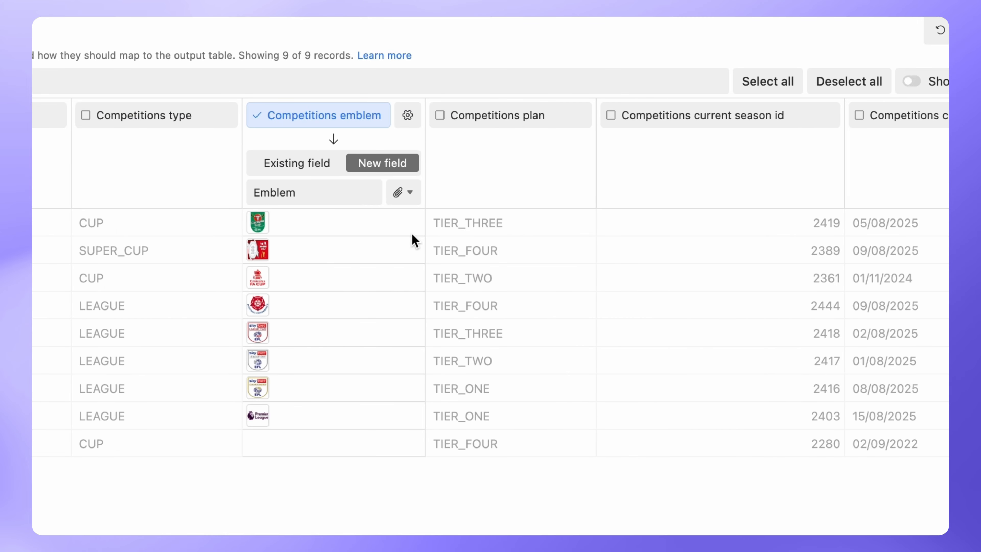
- Map Competitions type to a new field named Type with the Single select field type
{"action": "left_click", "coordinate": [188, 118]}
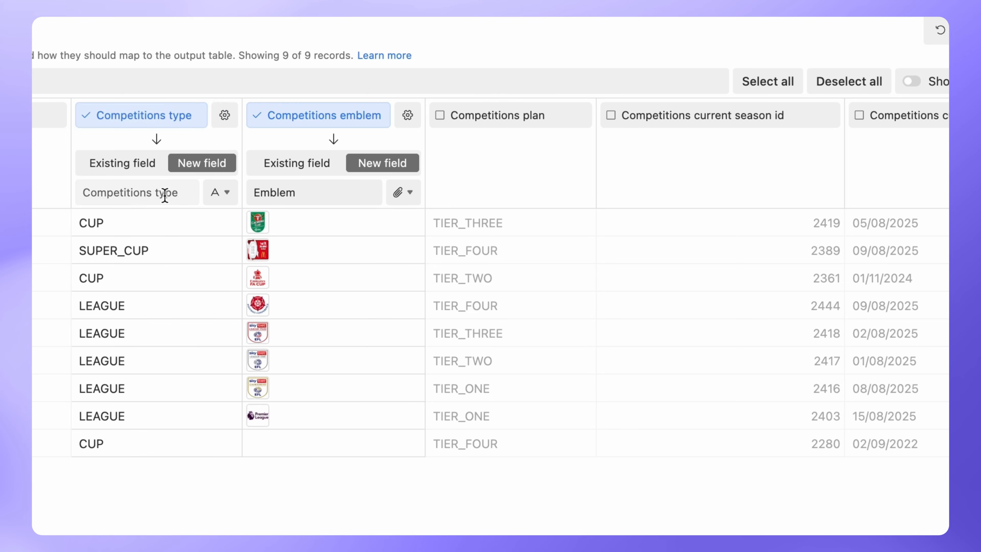
{"action": "left_click_drag", "start_coordinate": [160, 193], "coordinate": [79, 191]}
{"action": "type", "text": "T"}
{"action": "key", "text": "Tab"}
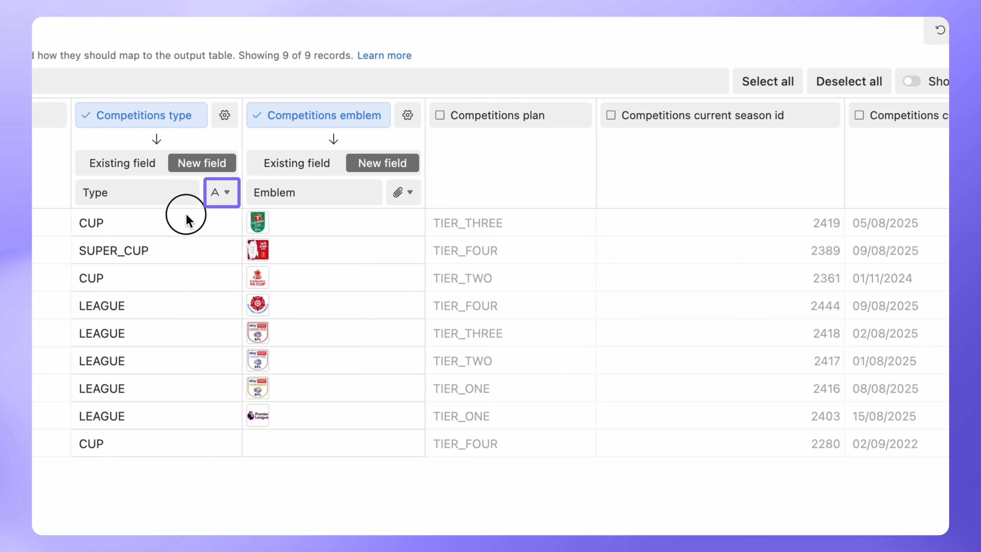
{"action": "left_click", "coordinate": [211, 195]}
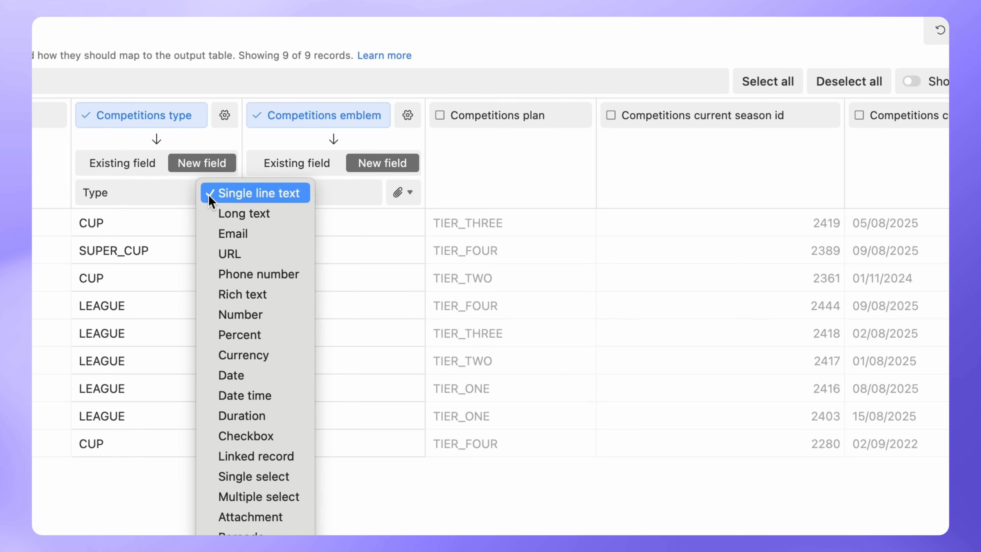
{"action": "left_click", "coordinate": [269, 476]}
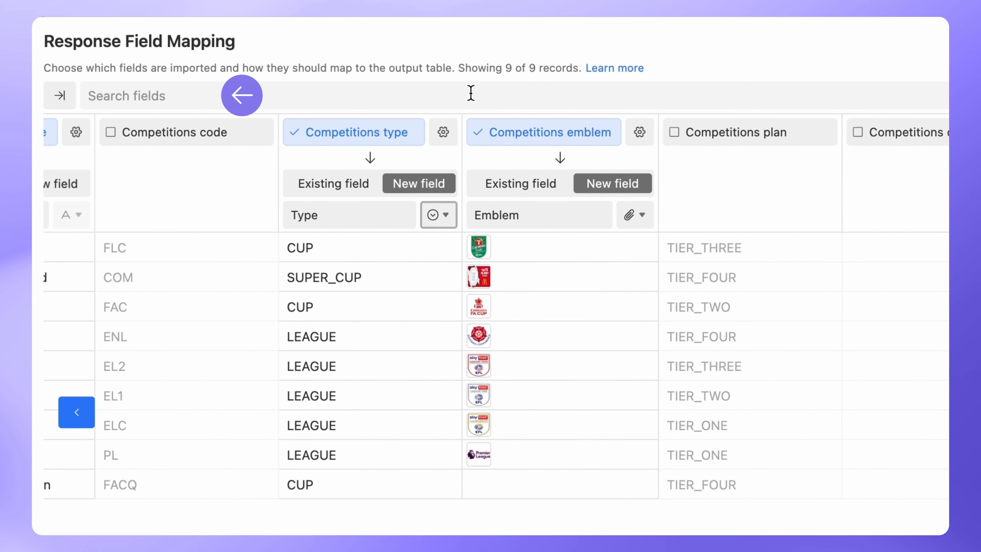
- Search the response fields for date and map Competitions current season start date to a new field named Current season start date
{"action": "left_click", "coordinate": [470, 93]}
{"action": "type", "text": "date"}
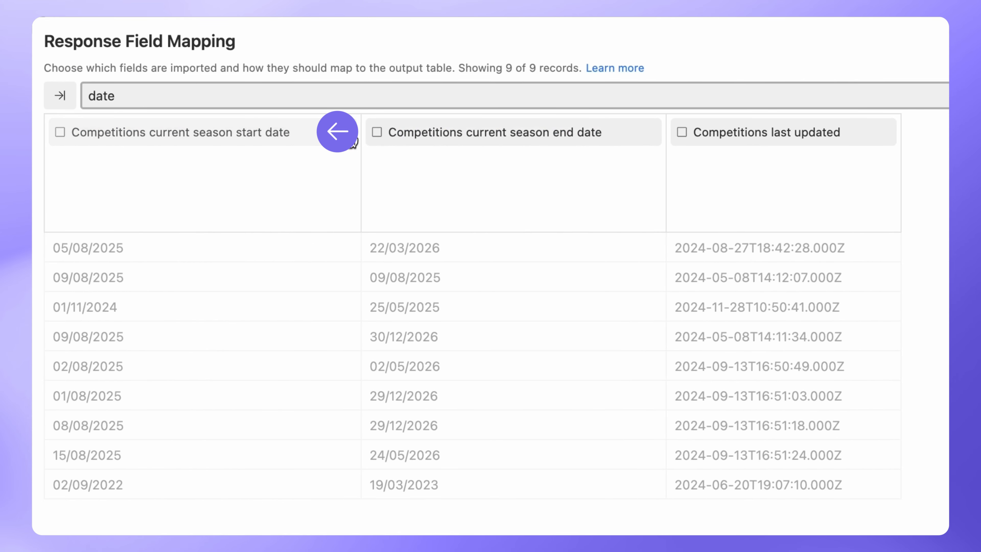
{"action": "left_click", "coordinate": [333, 134]}
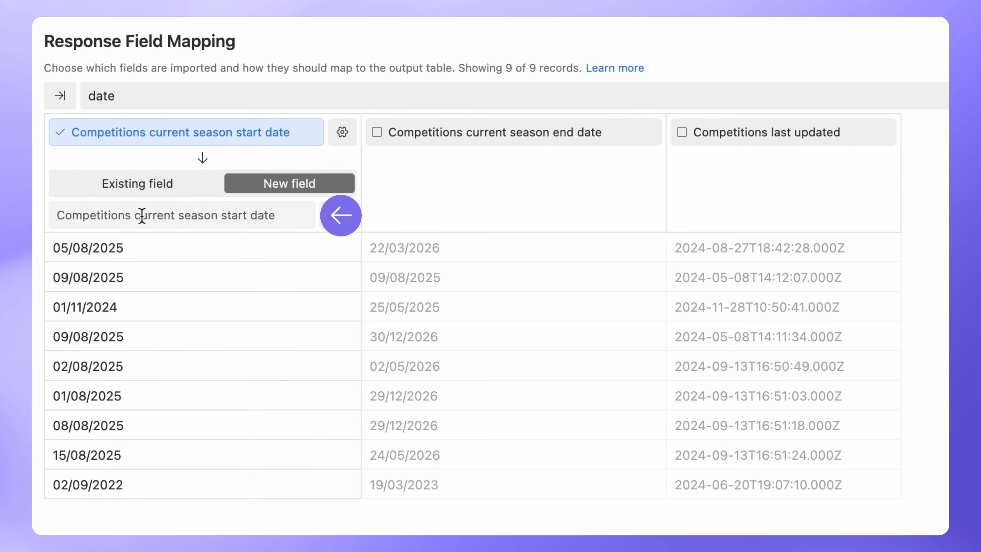
{"action": "left_click_drag", "start_coordinate": [138, 214], "coordinate": [49, 215]}
{"action": "type", "text": "C"}
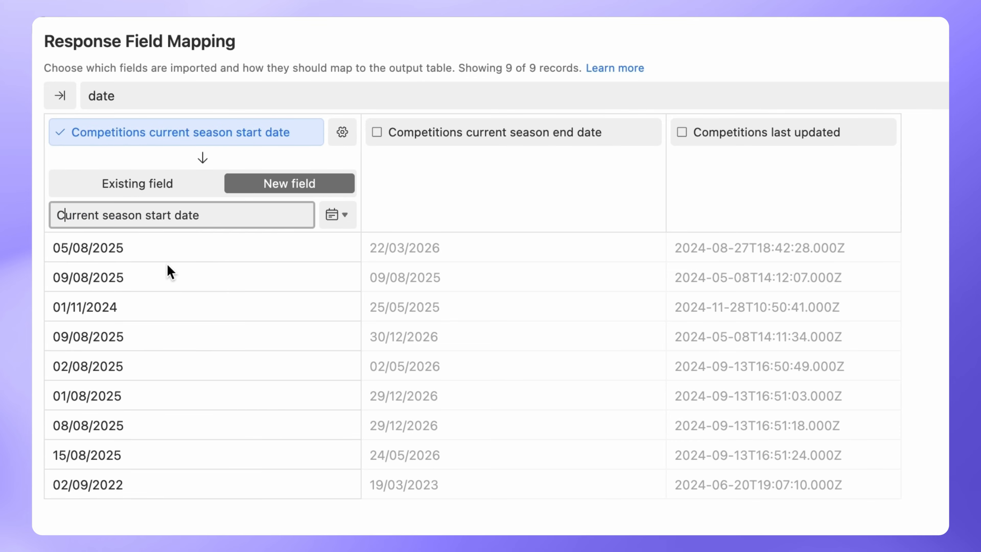
{"action": "left_click", "coordinate": [168, 265]}
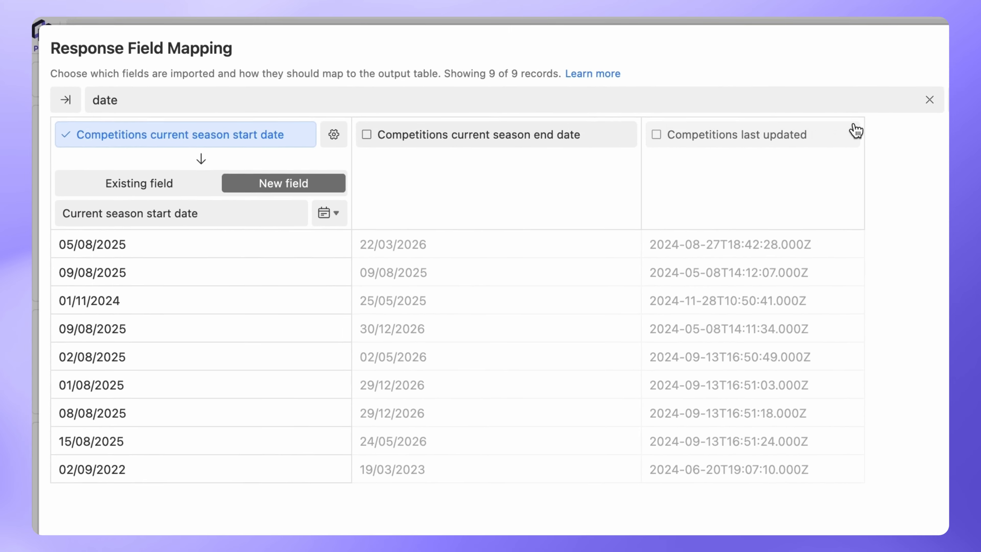
- Clear the field search, show the selected fields first, and save and run the request with this mapping
{"action": "left_click", "coordinate": [664, 129]}
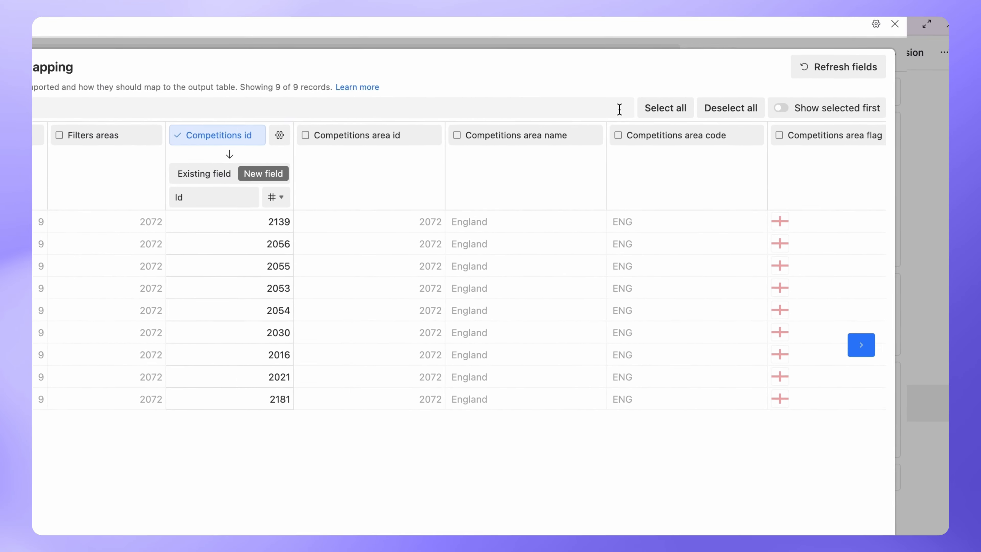
{"action": "left_click", "coordinate": [818, 131]}
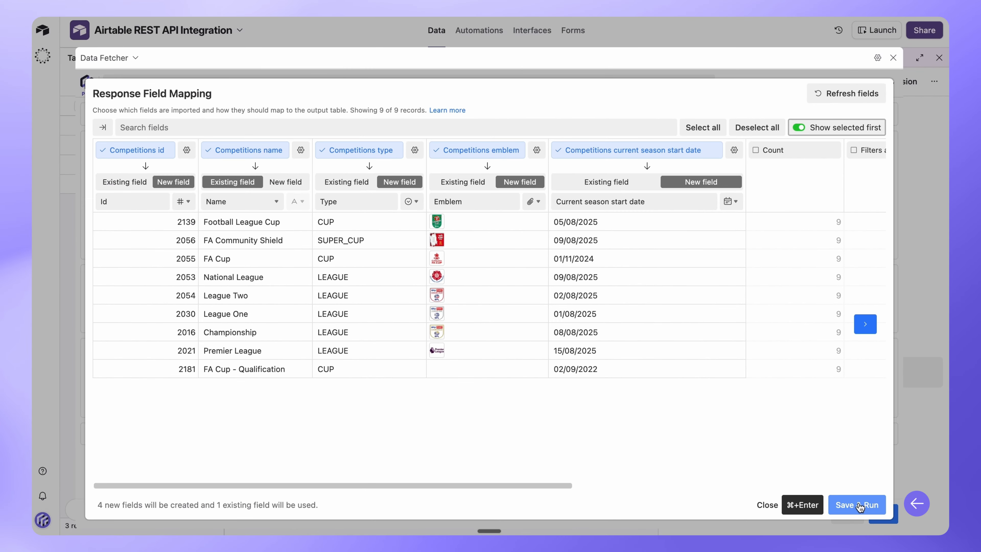
{"action": "left_click", "coordinate": [861, 505]}
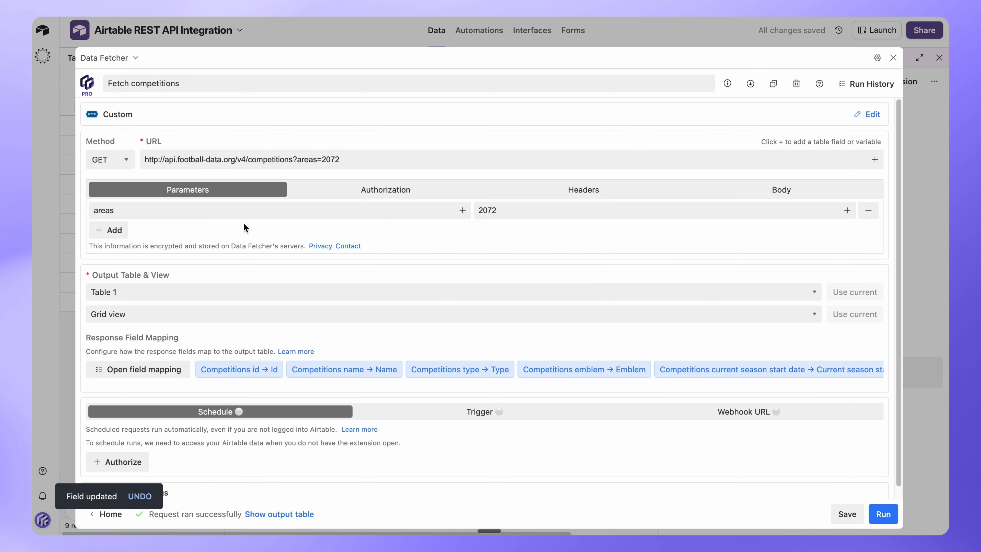
- Leave the request and close the extensions pane to view the imported competitions in Table 1
{"action": "left_click", "coordinate": [68, 226]}
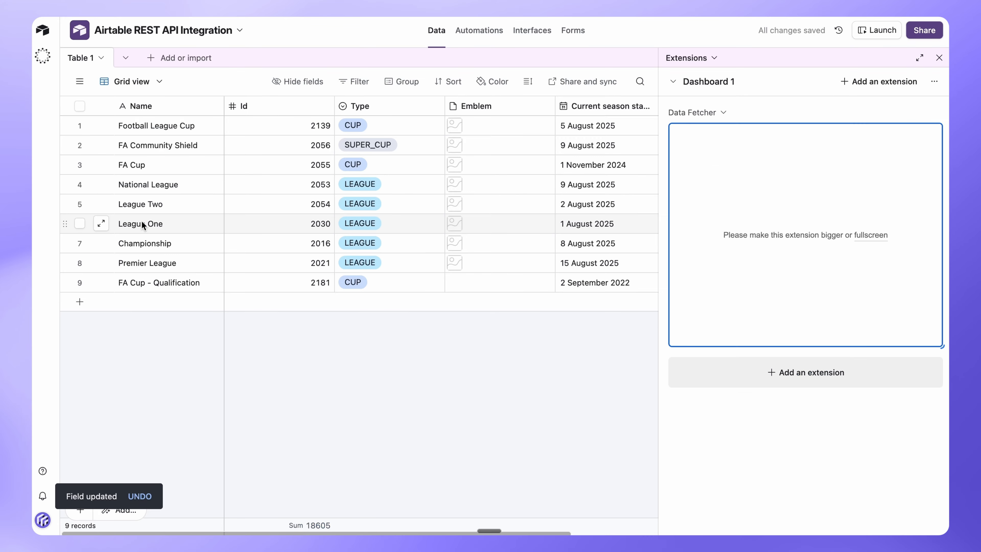
{"action": "left_click", "coordinate": [938, 58]}
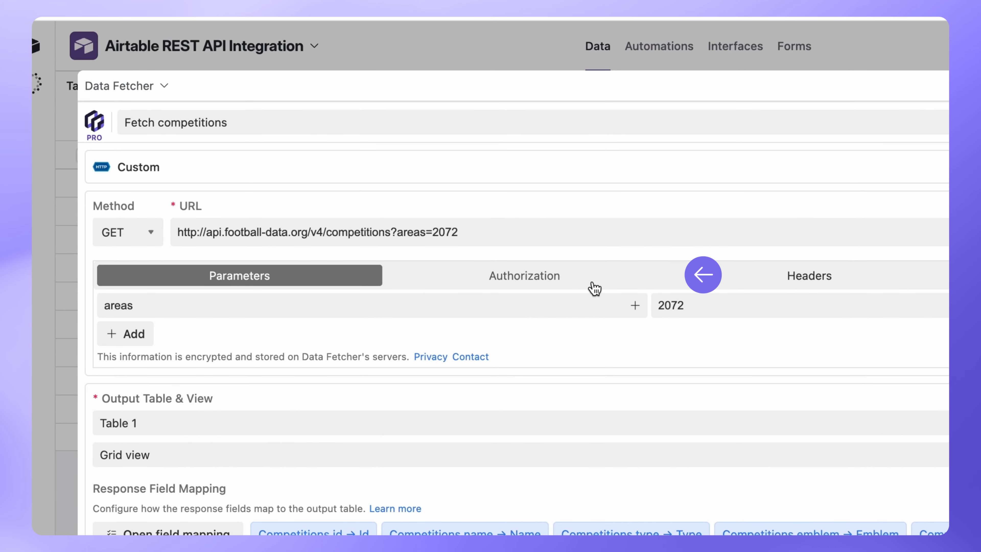
- Set the Fetch competitions request's authorization type to Basic and enter the username and password, keeping both masked
{"action": "left_click", "coordinate": [429, 194]}
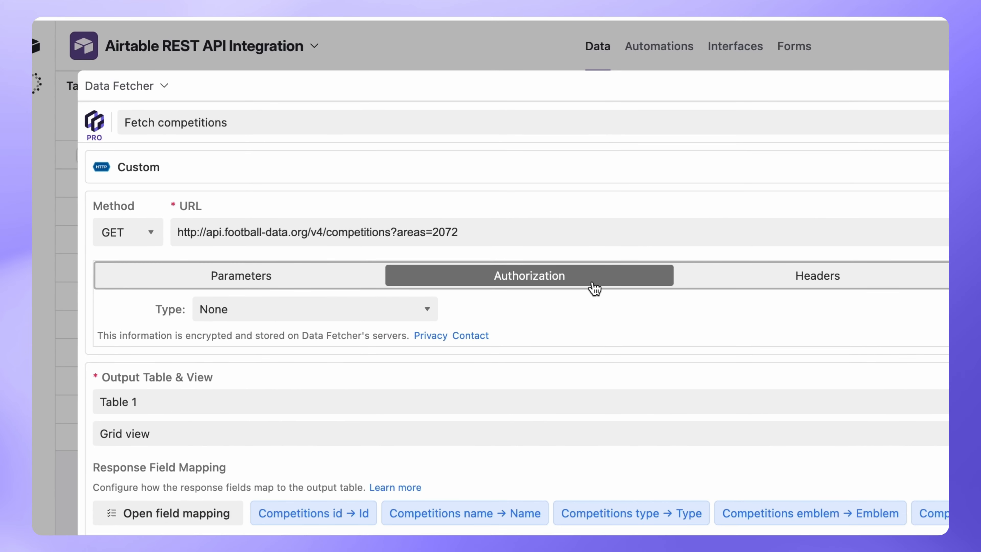
{"action": "left_click", "coordinate": [426, 311]}
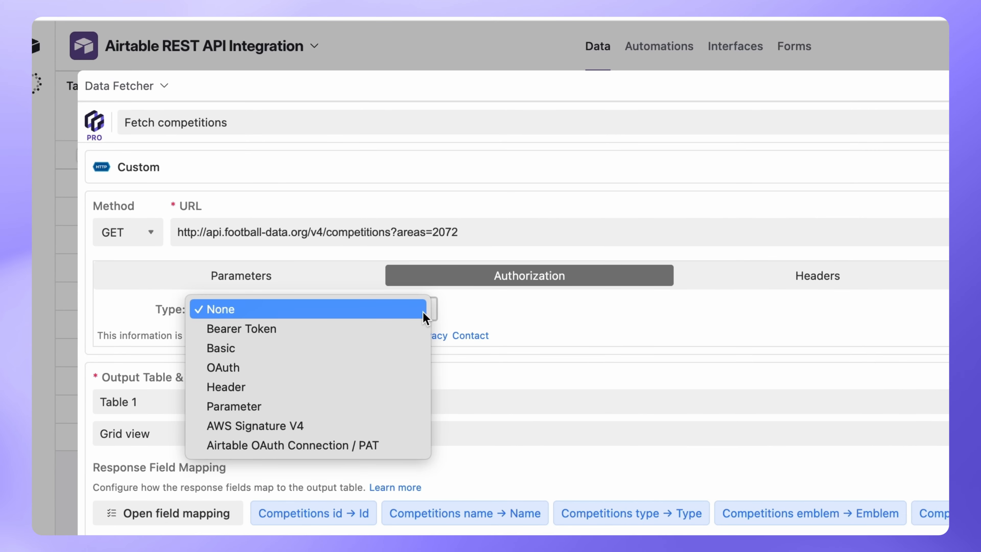
{"action": "left_click", "coordinate": [412, 347]}
{"action": "left_click", "coordinate": [378, 340]}
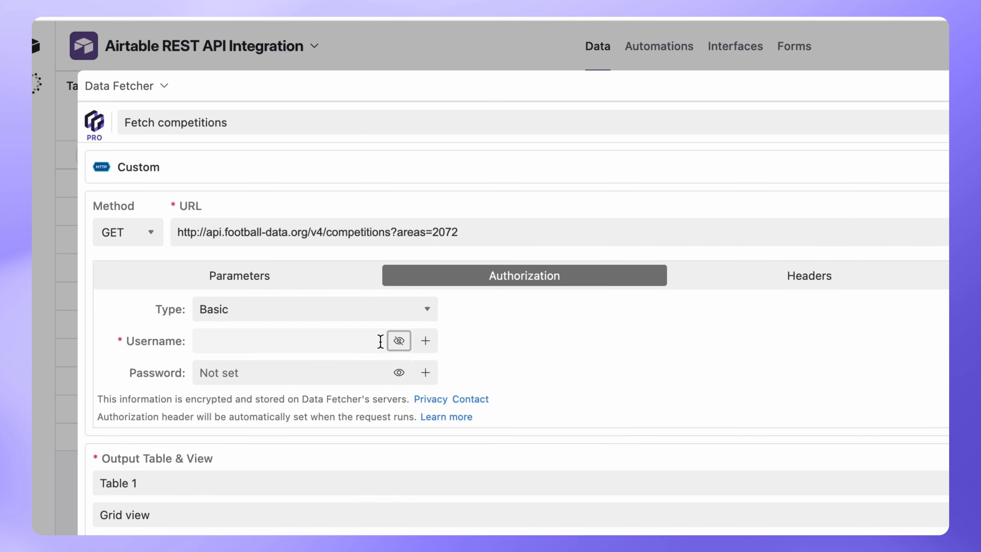
{"action": "key", "text": "super+v"}
{"action": "left_click", "coordinate": [405, 340]}
{"action": "left_click", "coordinate": [348, 373]}
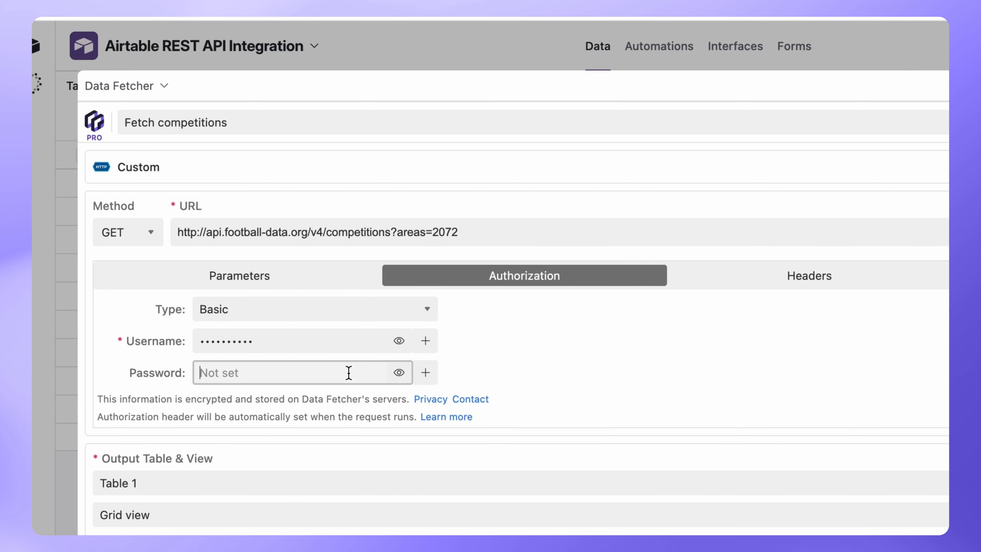
{"action": "type", "text": "•••••••••••"}
{"action": "left_click", "coordinate": [393, 374]}
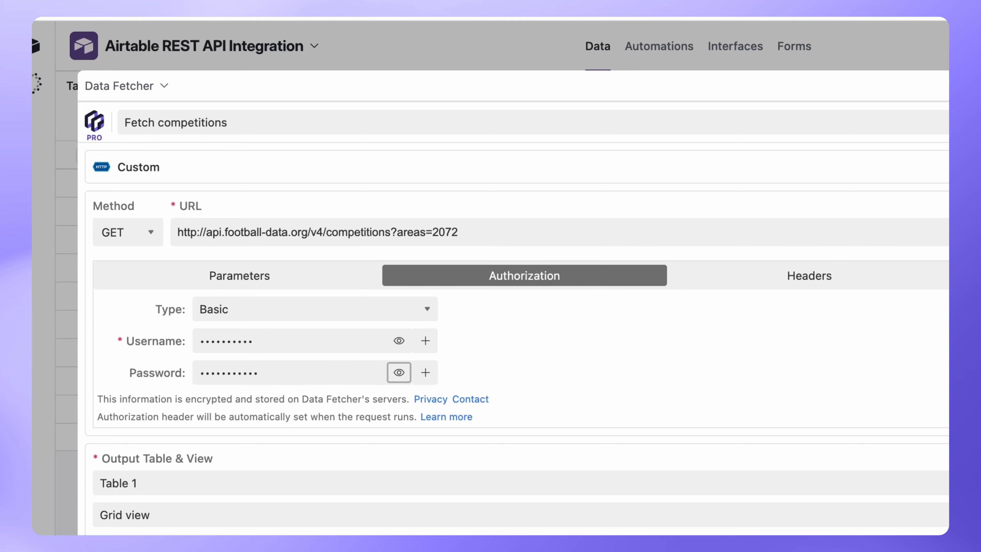
- Add a request header named api-version with the value 1.1
{"action": "left_click", "coordinate": [725, 274]}
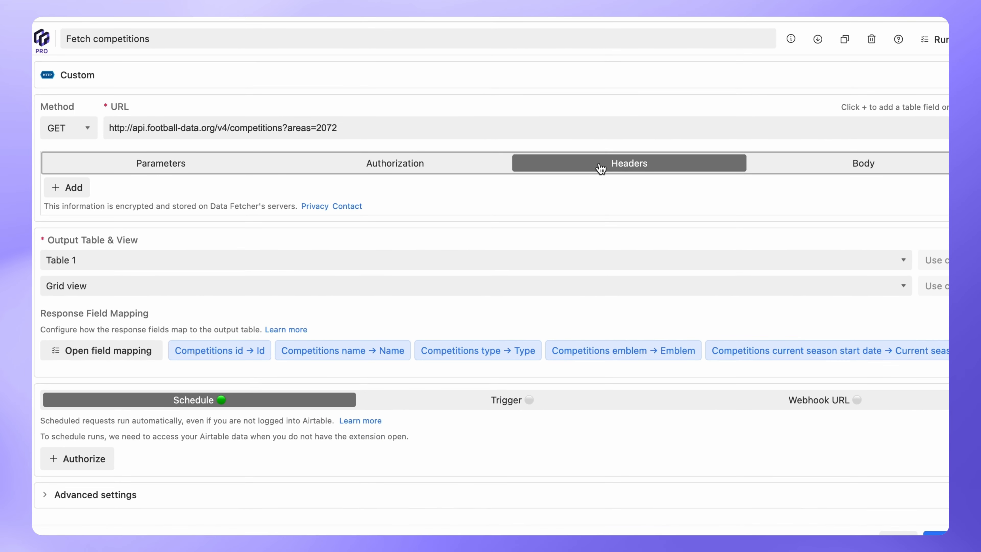
{"action": "left_click", "coordinate": [79, 189]}
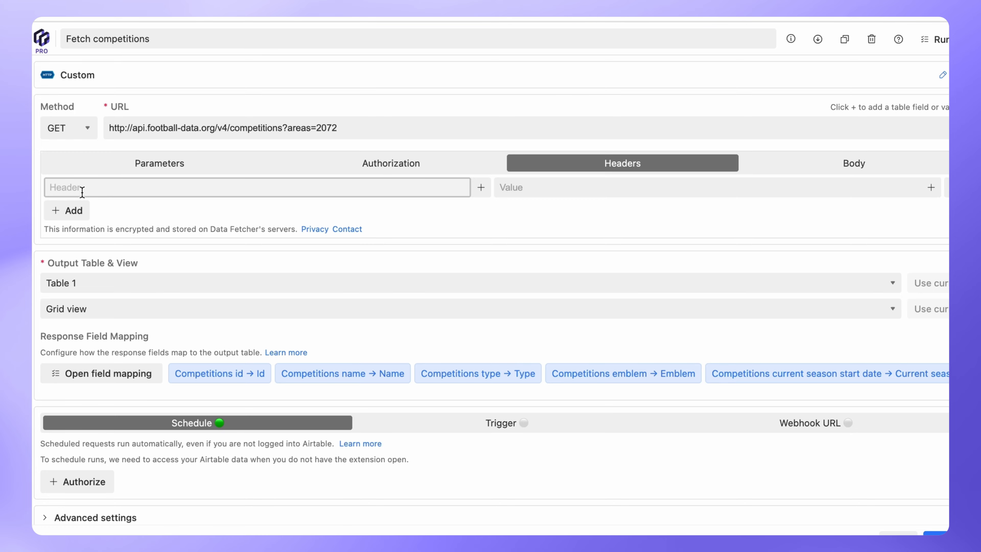
{"action": "type", "text": "api-versio"}
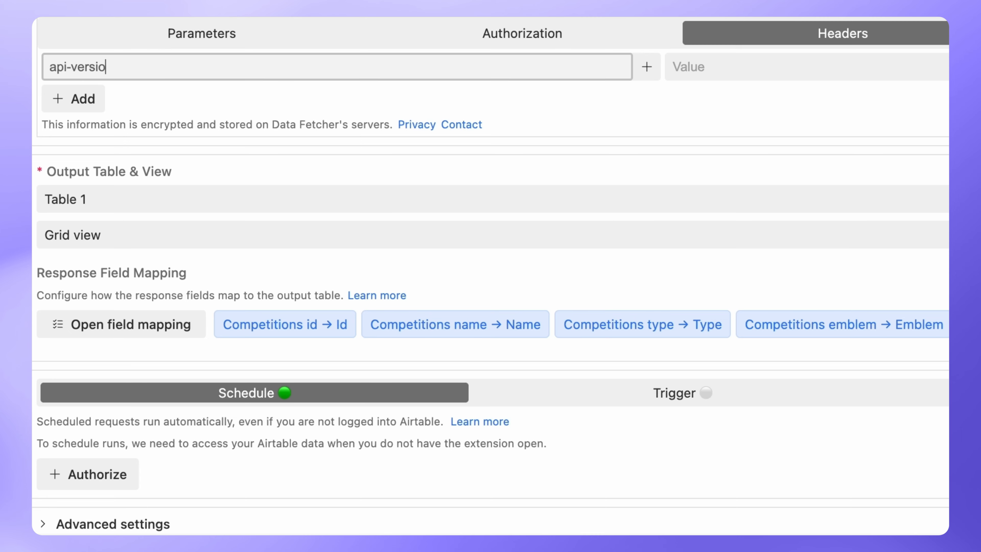
{"action": "type", "text": "n"}
{"action": "left_click", "coordinate": [776, 67]}
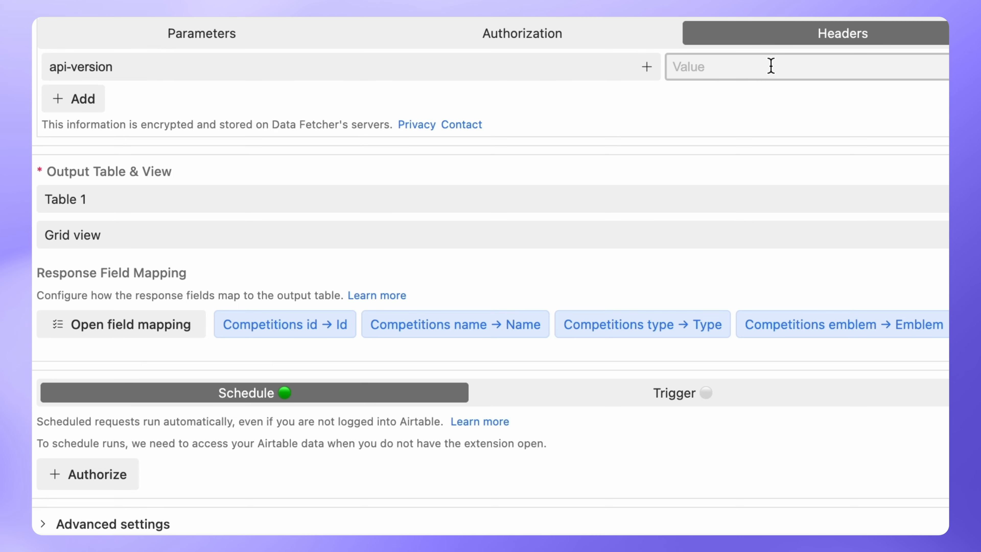
{"action": "type", "text": "1.1"}
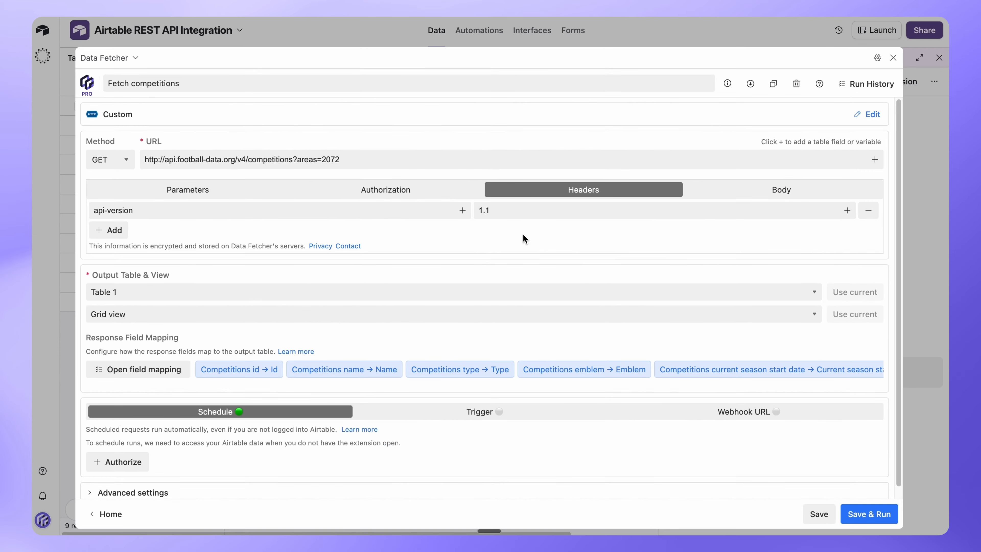
- Authorize Data Fetcher for scheduled runs, granting it access to all resources in Airtable
{"action": "left_click", "coordinate": [579, 39]}
{"action": "left_click", "coordinate": [258, 195]}
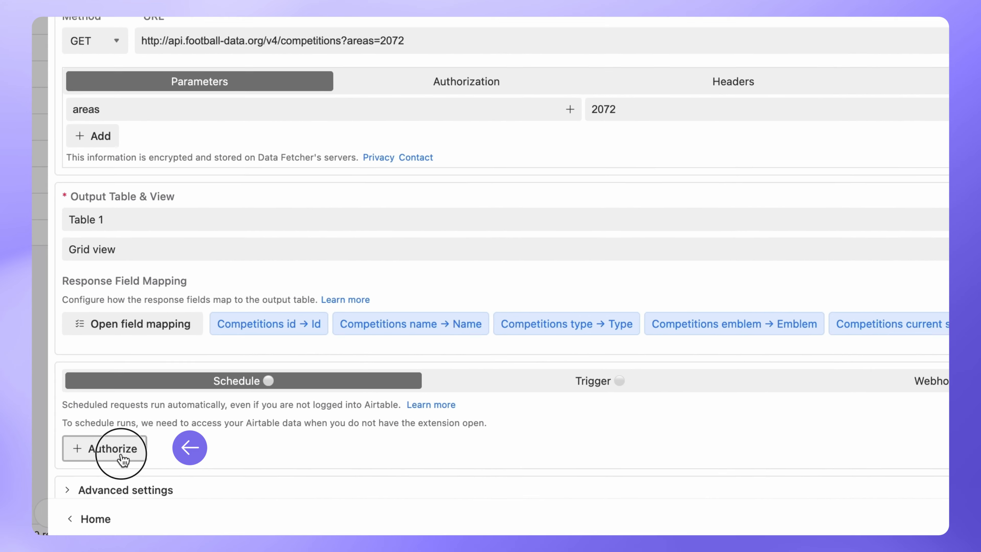
{"action": "left_click", "coordinate": [112, 450]}
{"action": "left_click", "coordinate": [490, 377]}
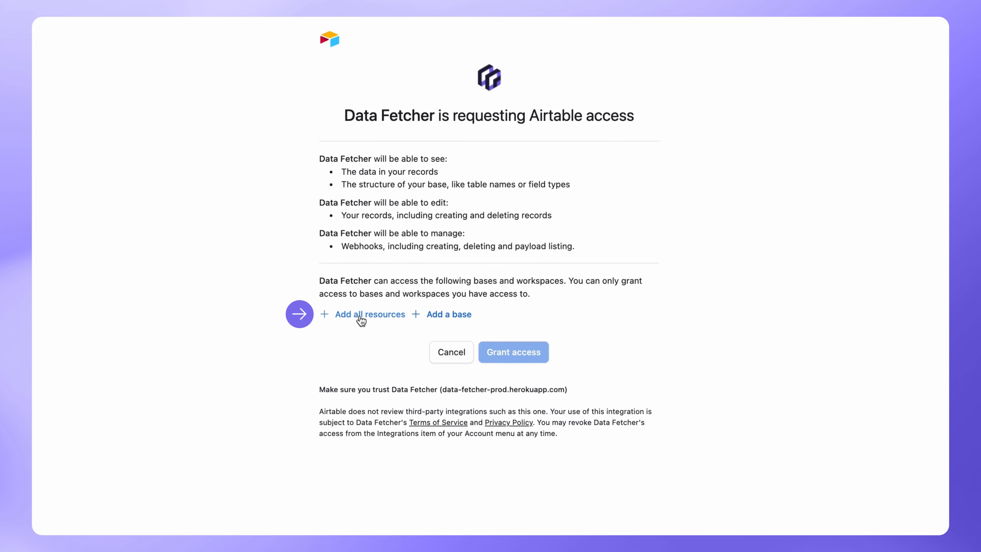
{"action": "left_click", "coordinate": [358, 318]}
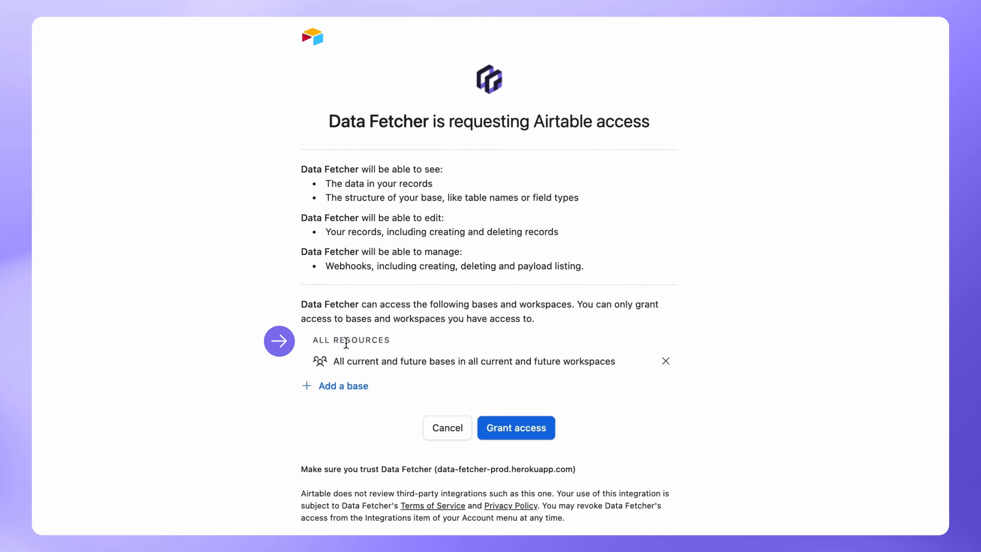
{"action": "left_click", "coordinate": [518, 429]}
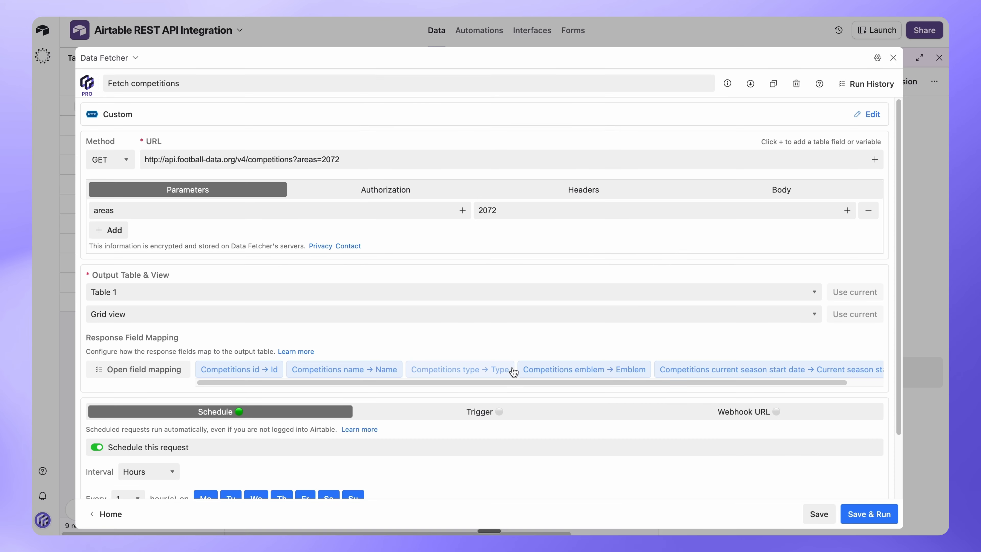
- Set the request's schedule interval to Days, save it, and close the extension to return to Table 1
{"action": "scroll", "coordinate": [514, 371], "scroll_direction": "down", "scroll_amount": 3}
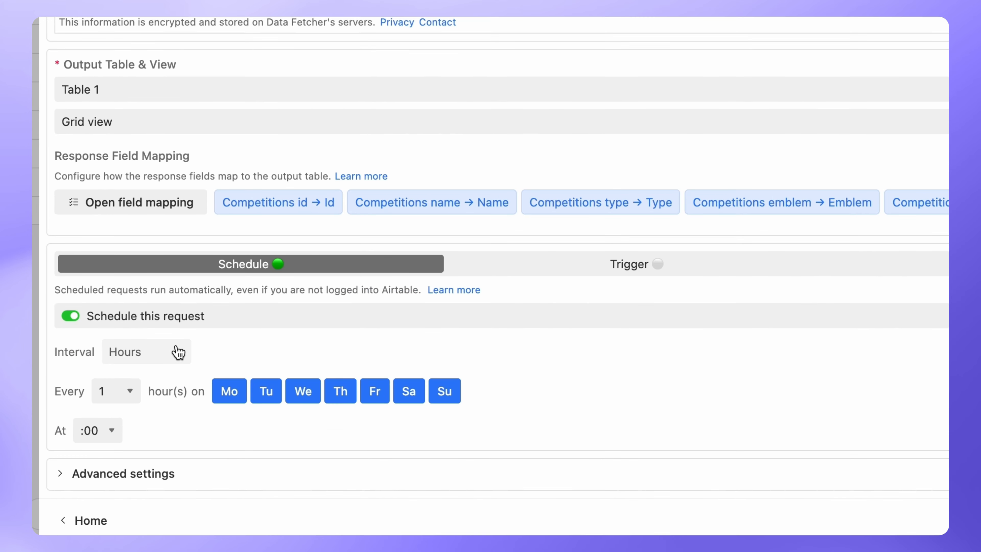
{"action": "left_click", "coordinate": [175, 351]}
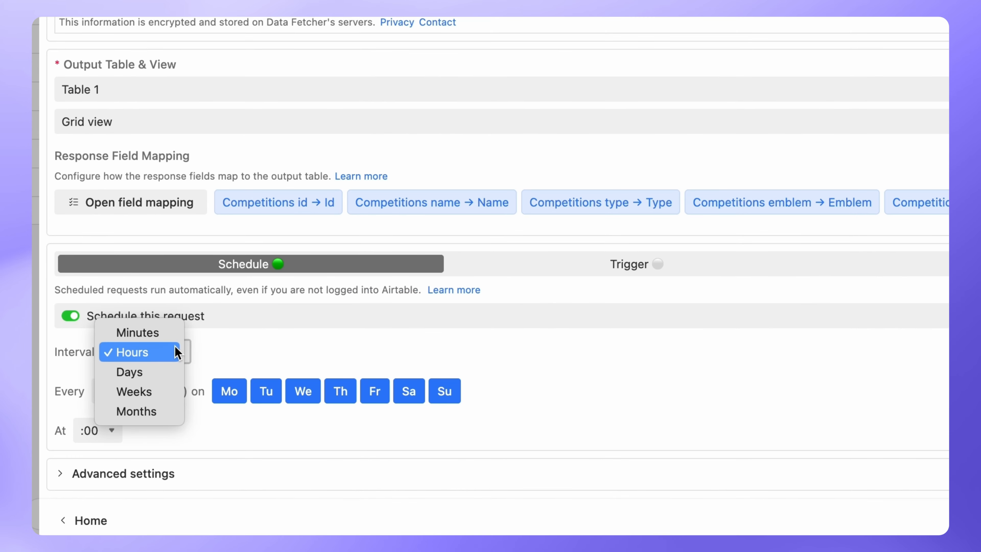
{"action": "left_click", "coordinate": [166, 371]}
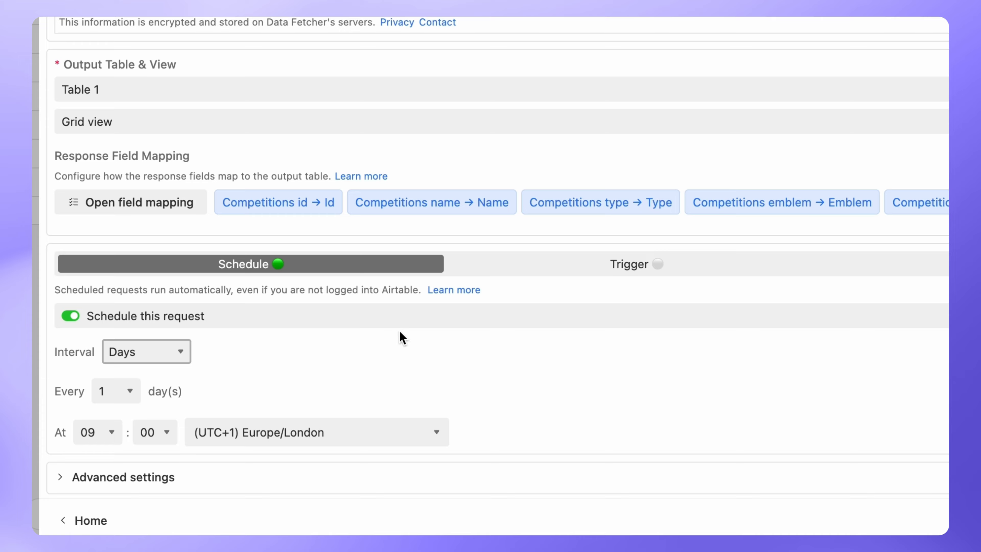
{"action": "key", "text": "super+s"}
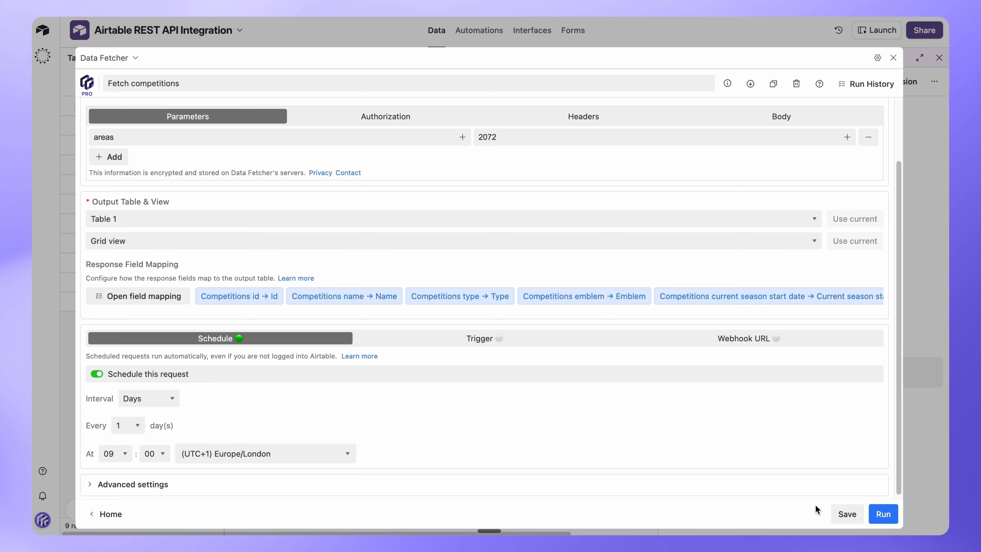
{"action": "left_click", "coordinate": [938, 59]}
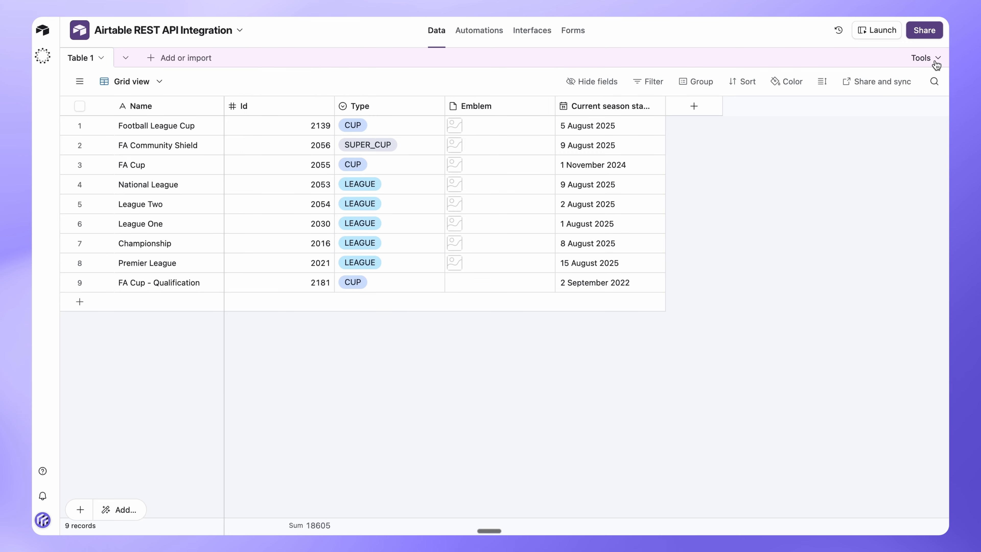